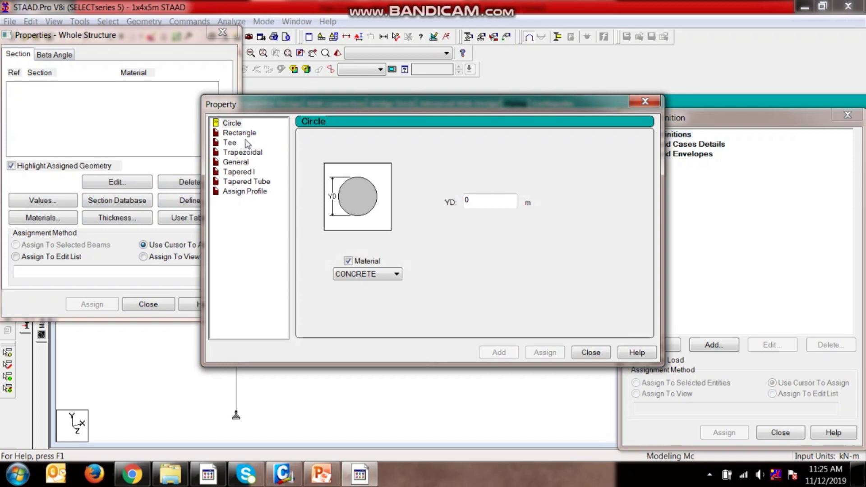
- Define a rectangular concrete section with YD 0.45 m and leave ZD at 0
left_click(501, 192)
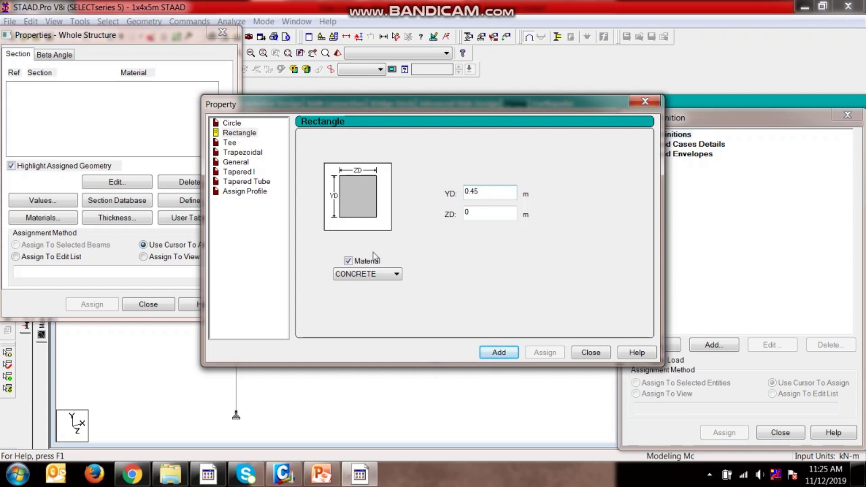
left_click(499, 353)
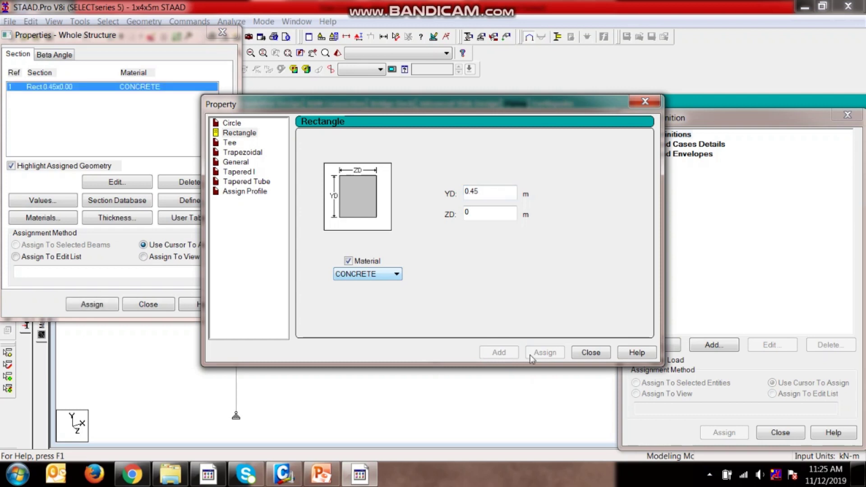
left_click(645, 101)
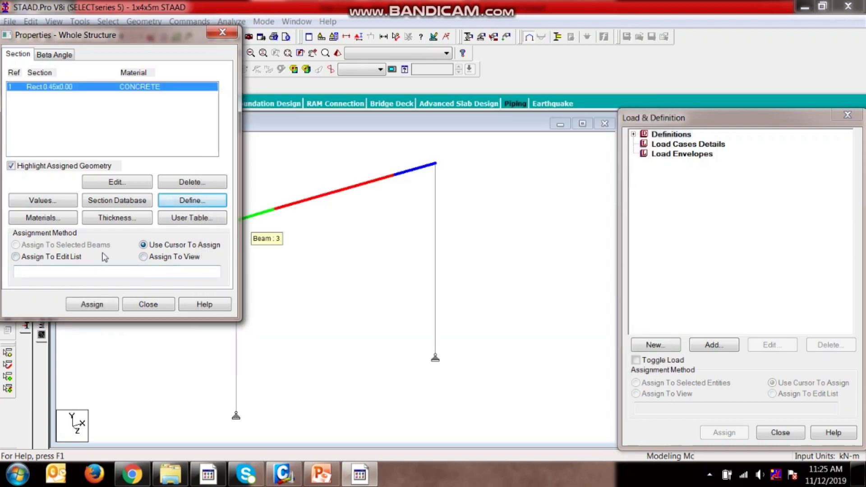
- Assign the rectangular concrete section to all members in the view and close the whole-structure properties
left_click(156, 258)
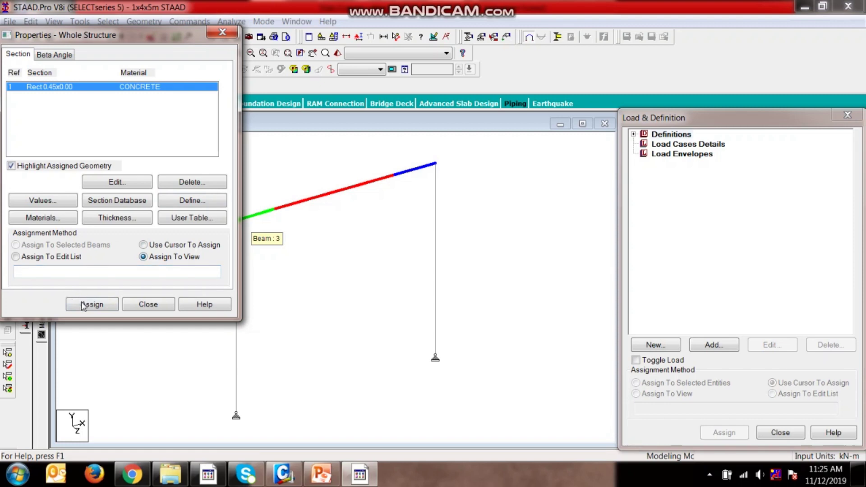
left_click(85, 305)
left_click(188, 207)
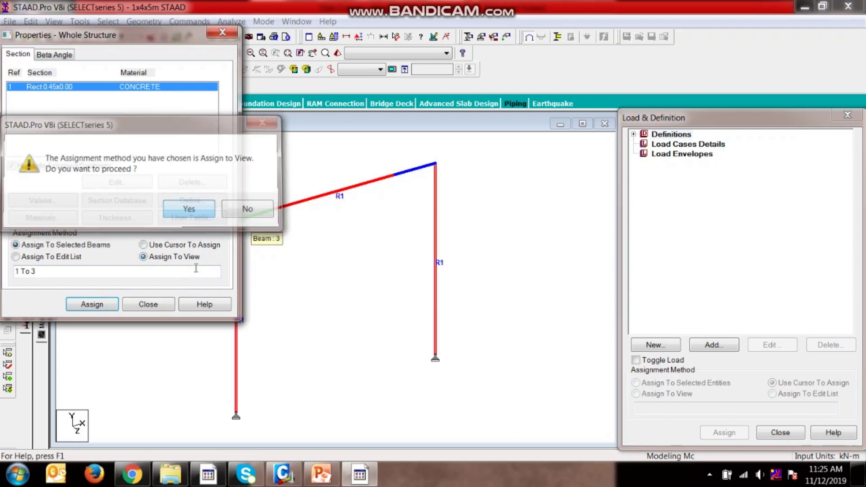
left_click(148, 304)
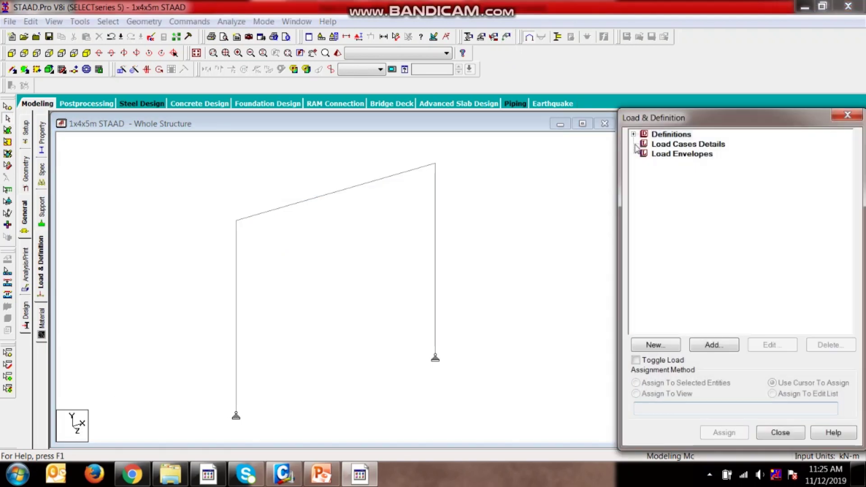
- Add primary load case 1 titled "Self Wt" under the load cases details
left_click(666, 145)
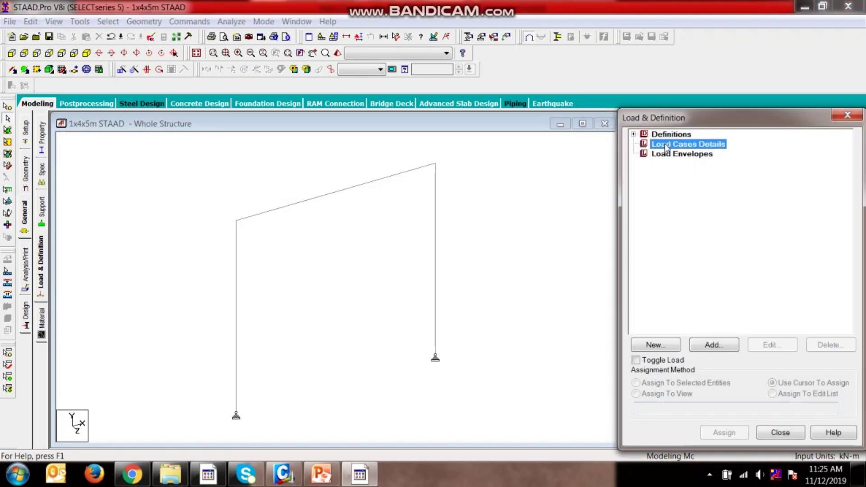
left_click(722, 348)
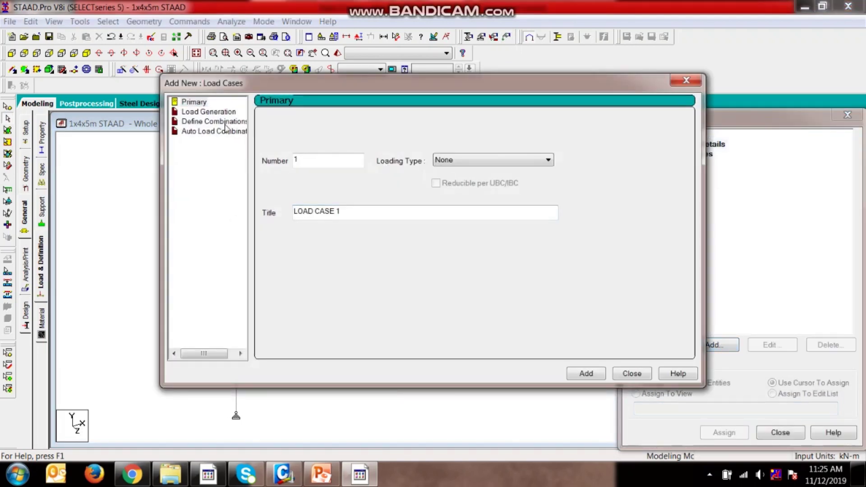
left_click_drag(368, 212, 206, 206)
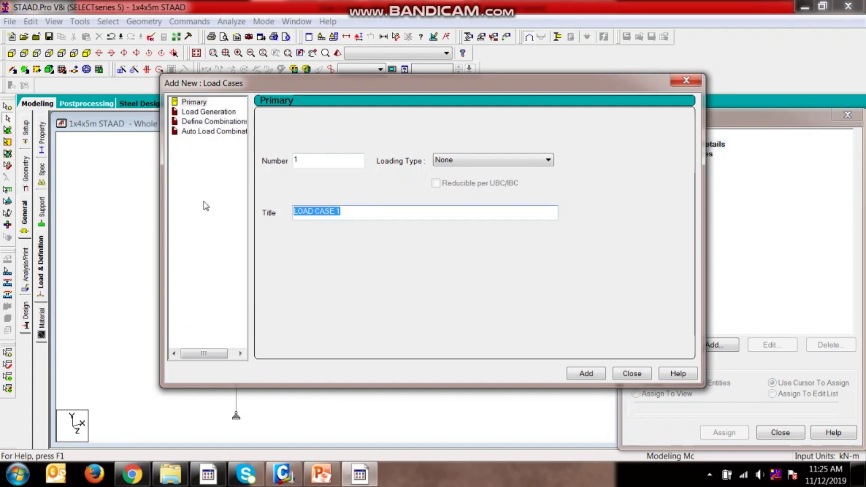
type("Self")
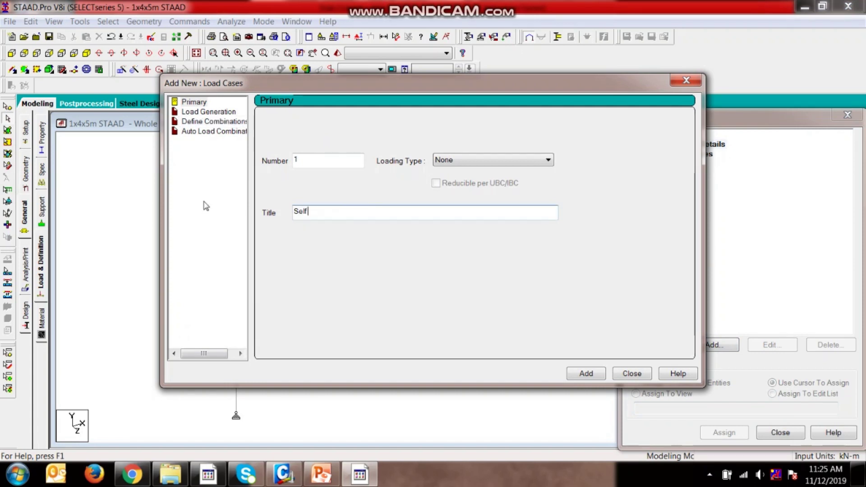
type(" Wt")
left_click(592, 374)
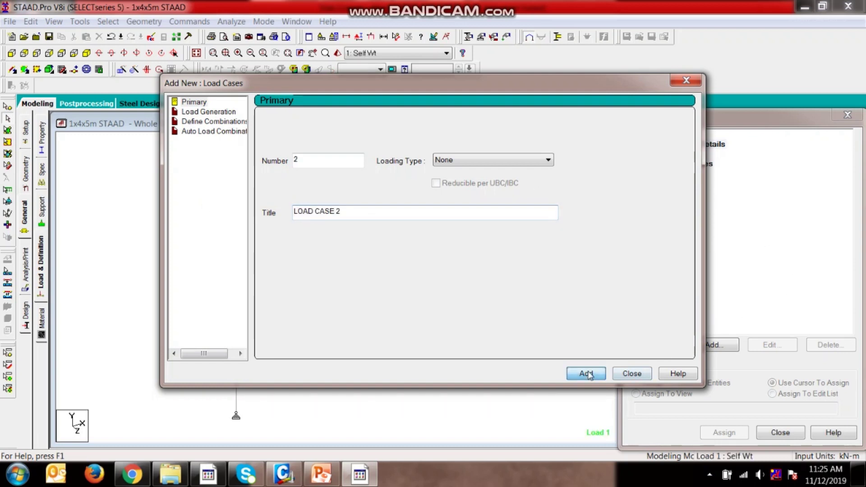
- Add primary load case 2 titled "SIDL" with the loading type Dead
left_click_drag(373, 217, 235, 219)
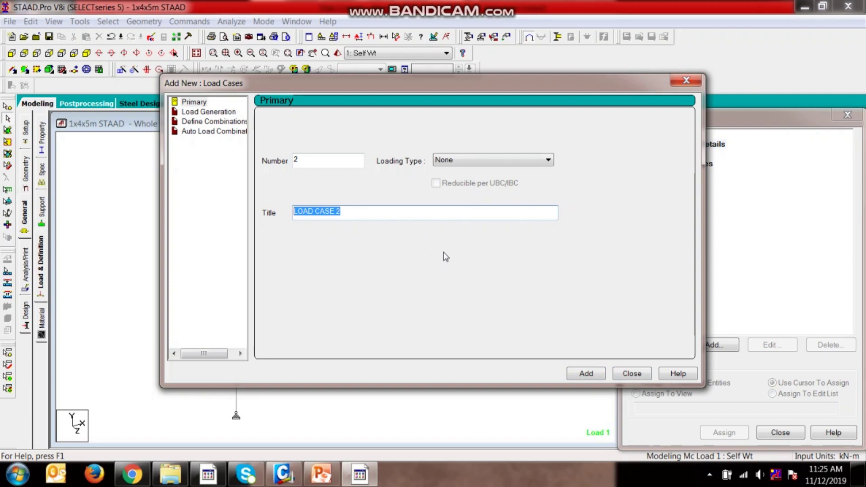
type("S")
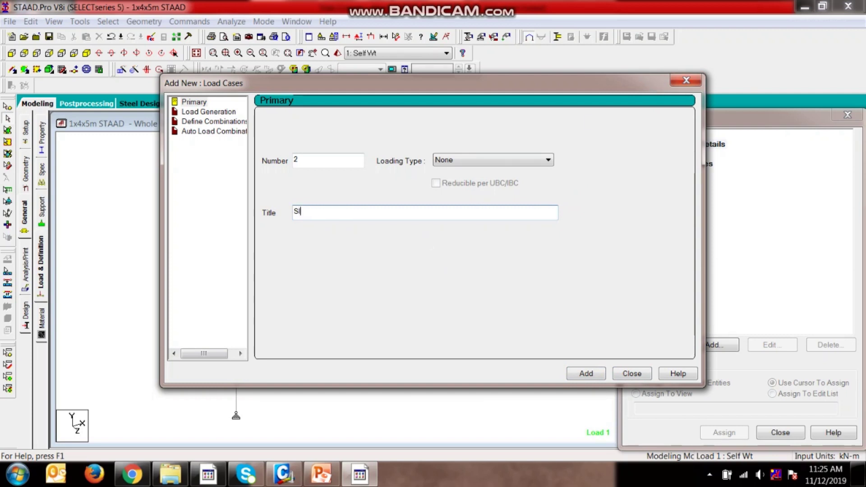
type("IDL")
left_click(491, 165)
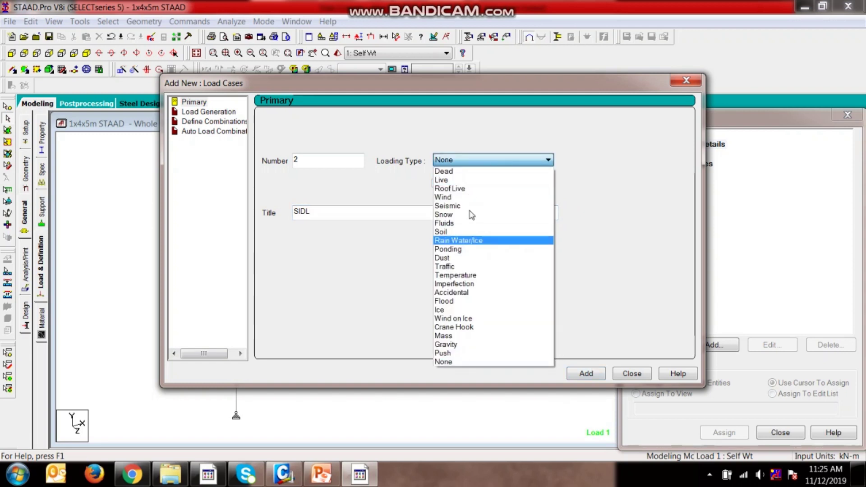
left_click(481, 172)
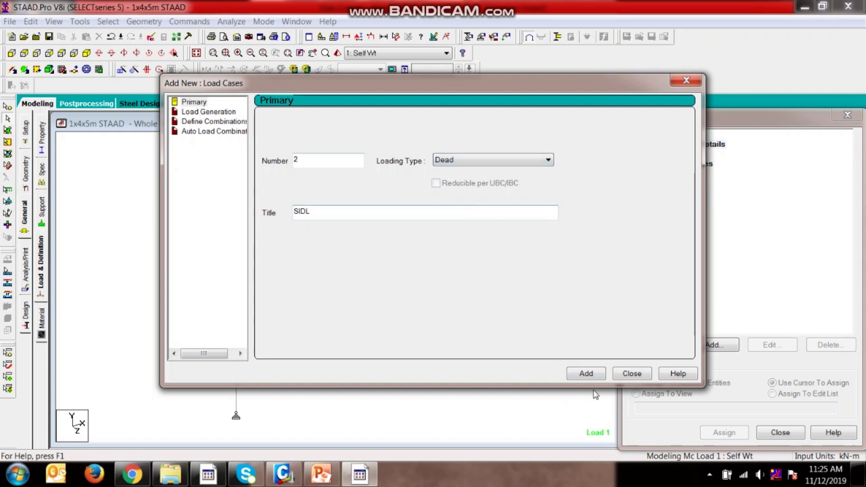
left_click(587, 374)
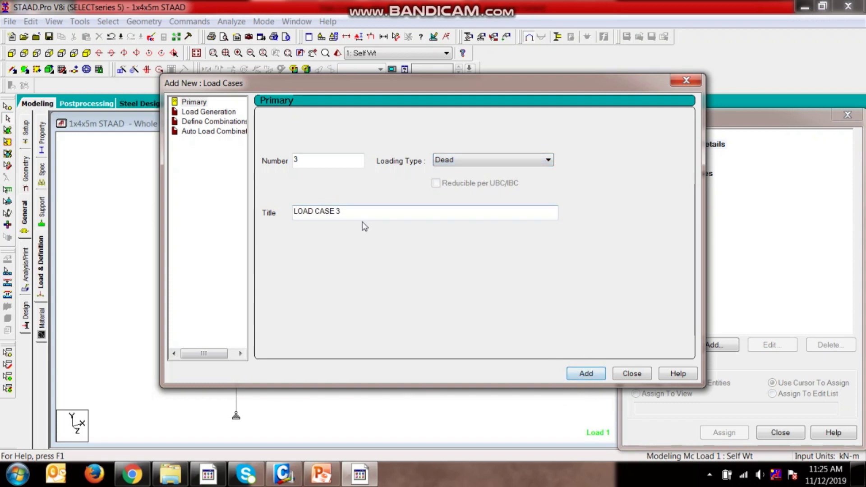
- Add primary load case 3 titled "Active EP Right", copying the "Active EP" part of the title
left_click_drag(363, 214, 219, 219)
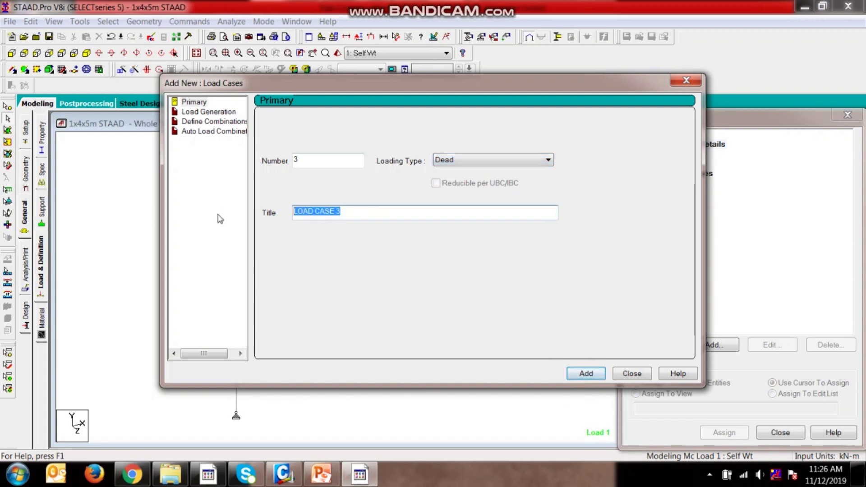
type("Ac")
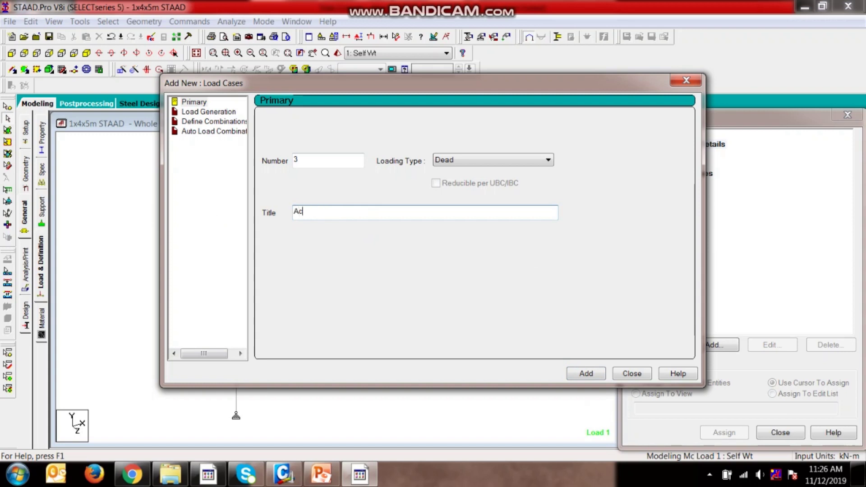
type("tive EP Right")
left_click_drag(329, 212, 242, 187)
key("ctrl+c")
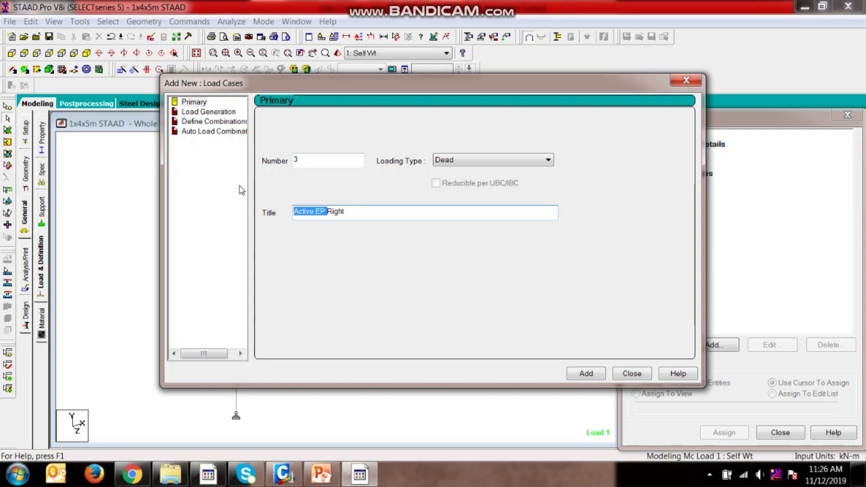
left_click(576, 374)
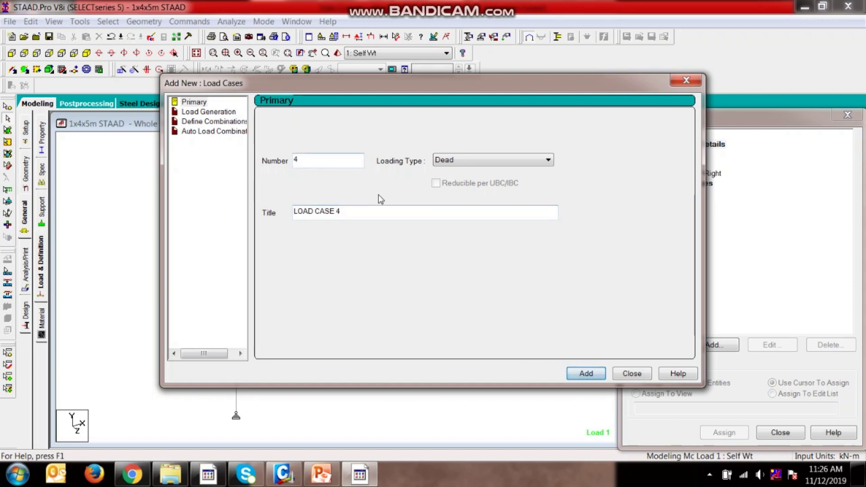
- Add primary load case 4 titled "Active EP Left", reusing the copied title text
left_click_drag(373, 212, 15, 161)
key("ctrl+v")
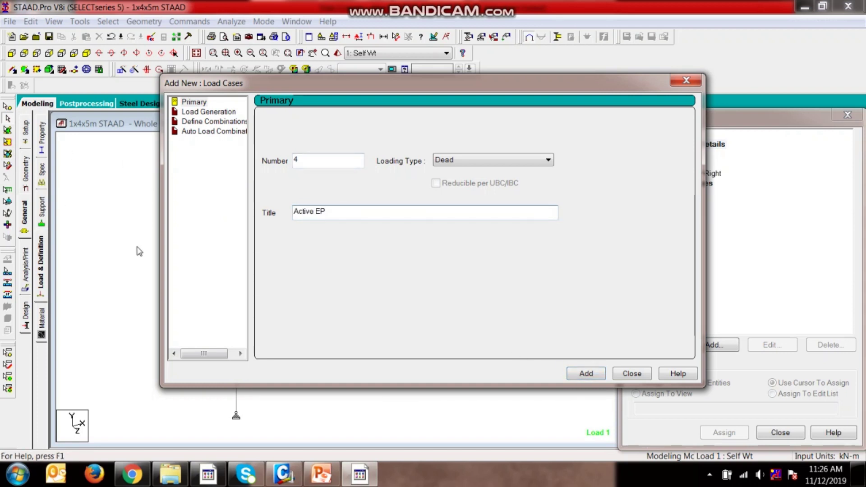
type("Left")
key("Return")
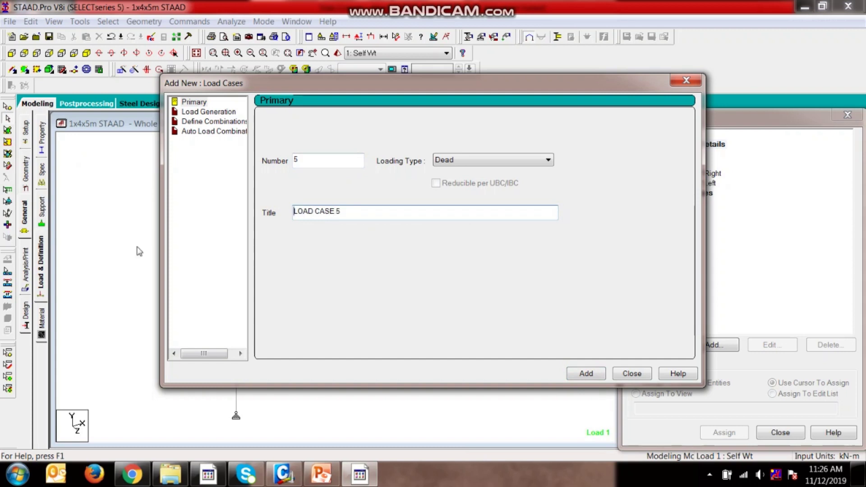
- Add primary load case 5 titled "Active EP both sides"
left_click_drag(343, 212, 290, 212)
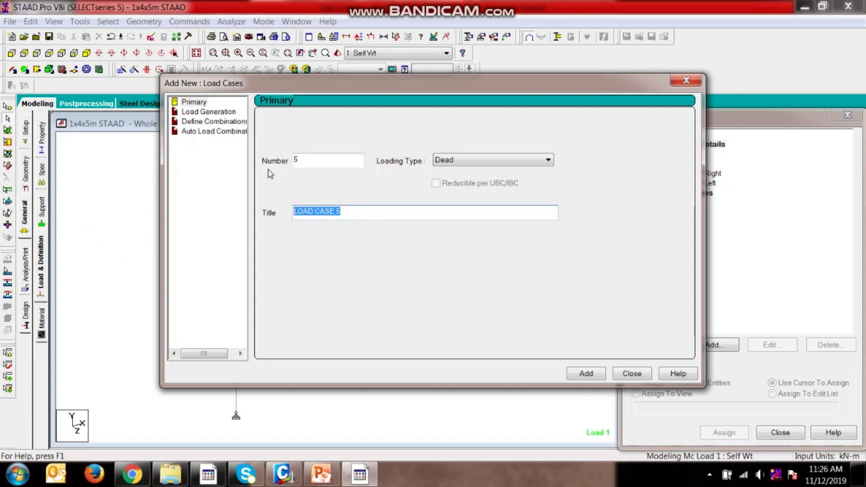
type("Active EP ")
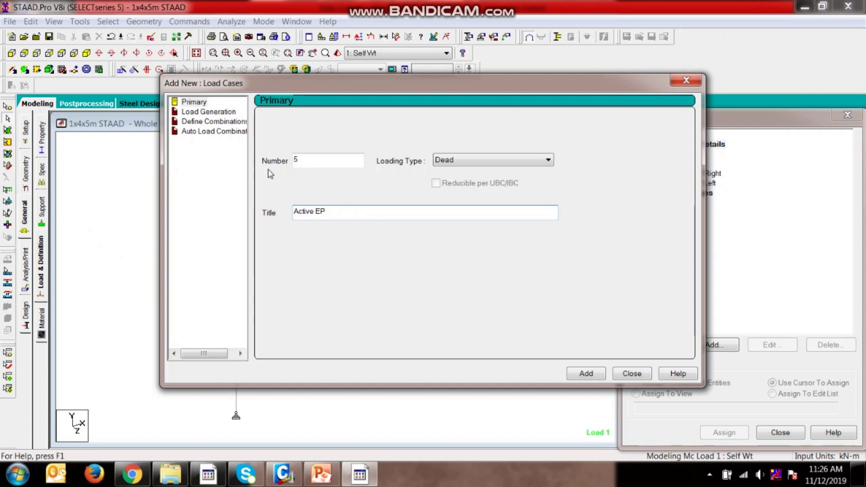
type("both sides")
left_click(593, 373)
- Add primary load case 6 titled "LL Surcharge Right", copying the "LL Surcharge" part of the title
double_click(402, 216)
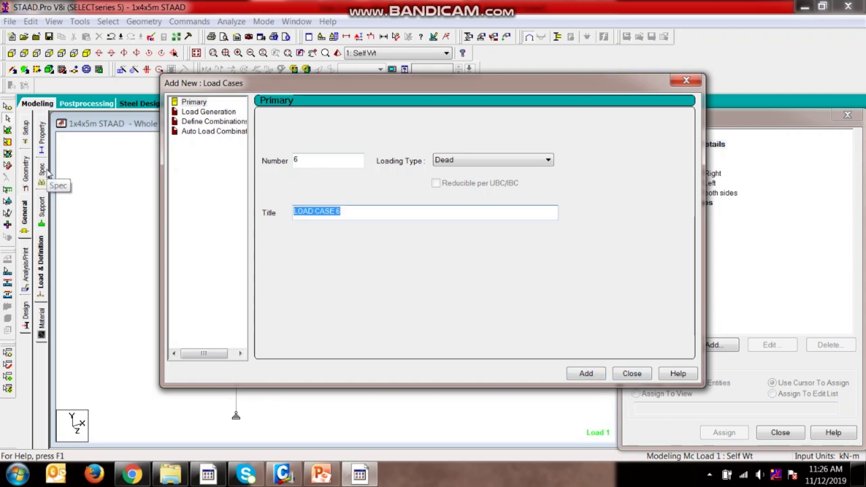
type("LL Surcharge")
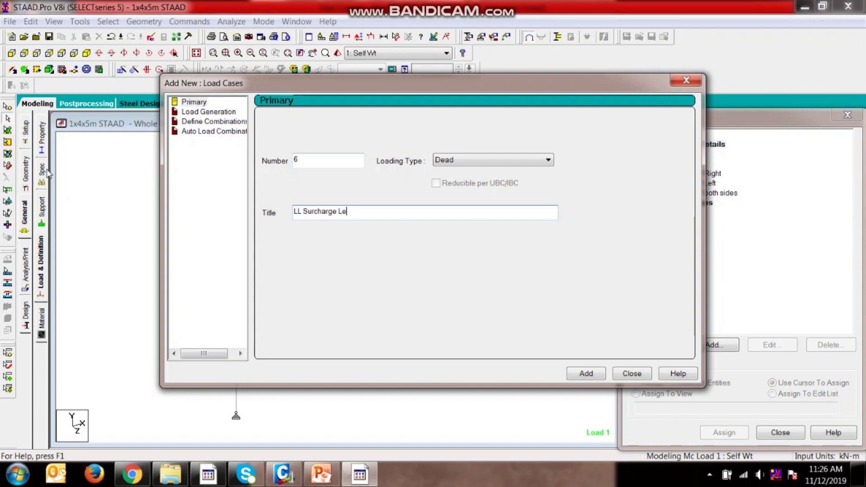
type("Right")
left_click_drag(337, 211, 231, 205)
key("ctrl+c")
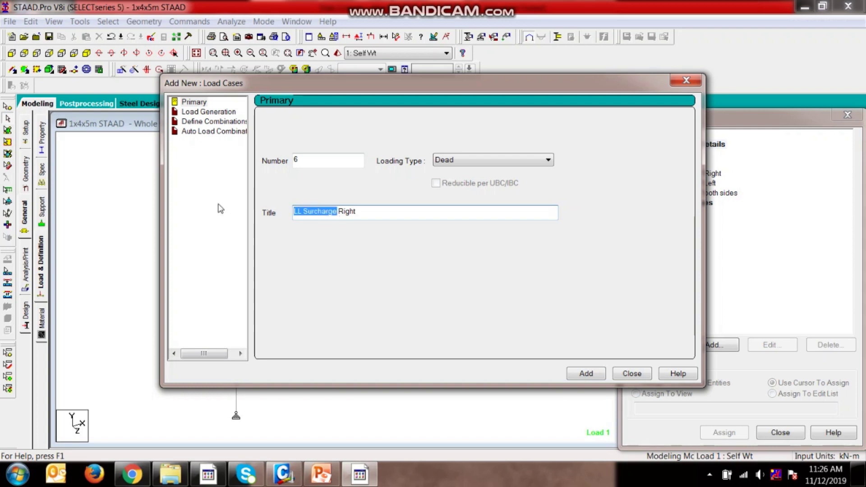
left_click(598, 377)
- Add primary load case 7 titled "LL Surcharge Left Side", finish adding load cases, and save the modified structure
left_click_drag(412, 215, 199, 217)
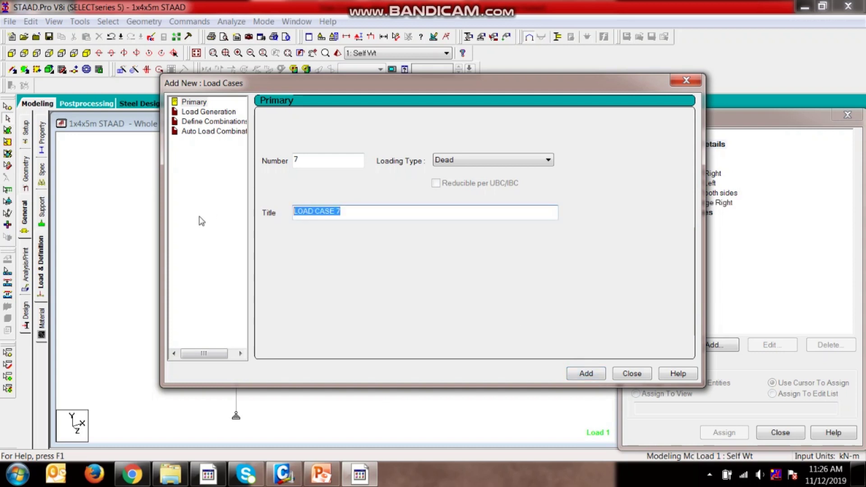
key("ctrl+v")
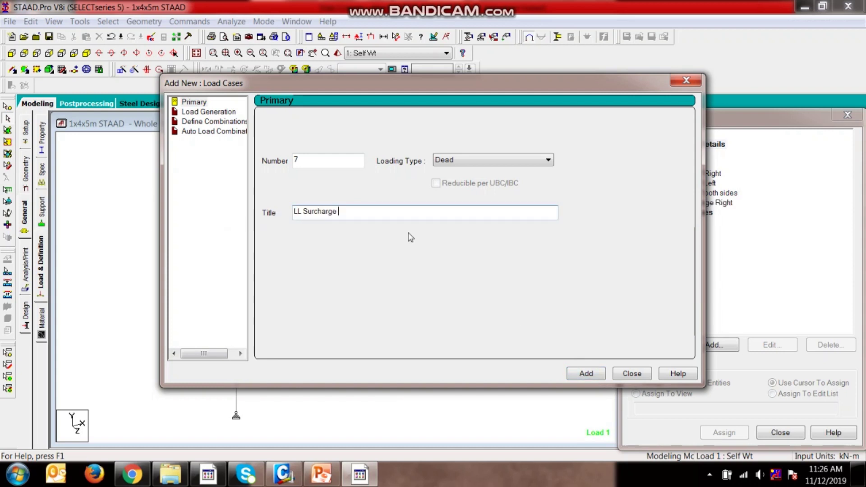
type("Left Side")
left_click(591, 374)
left_click(633, 375)
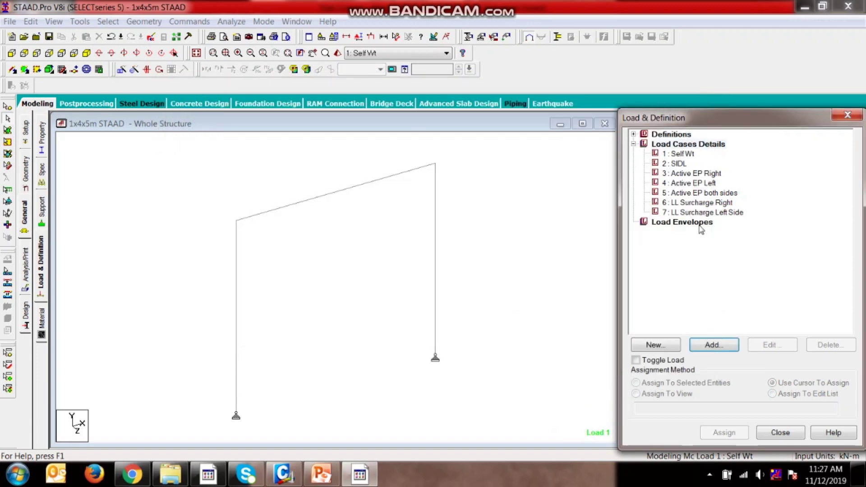
left_click(740, 317)
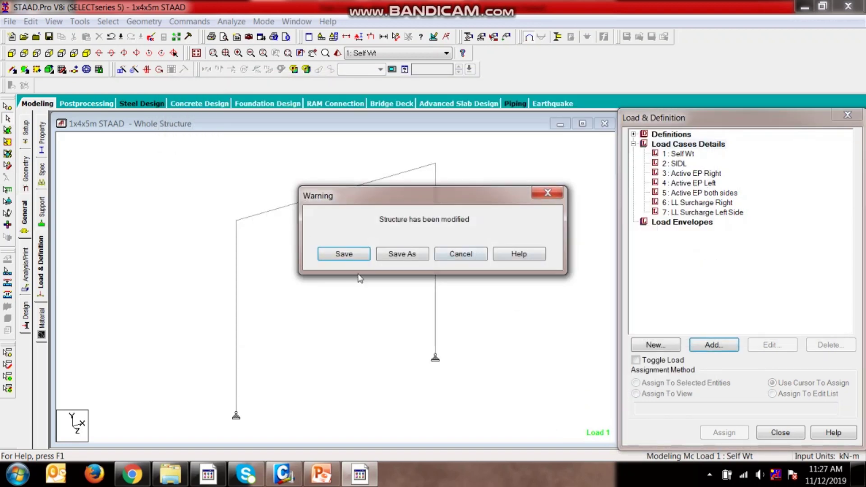
left_click(344, 254)
- Add a selfweight load in the Y direction with factor -1 to the "Self Wt" load case
left_click(683, 155)
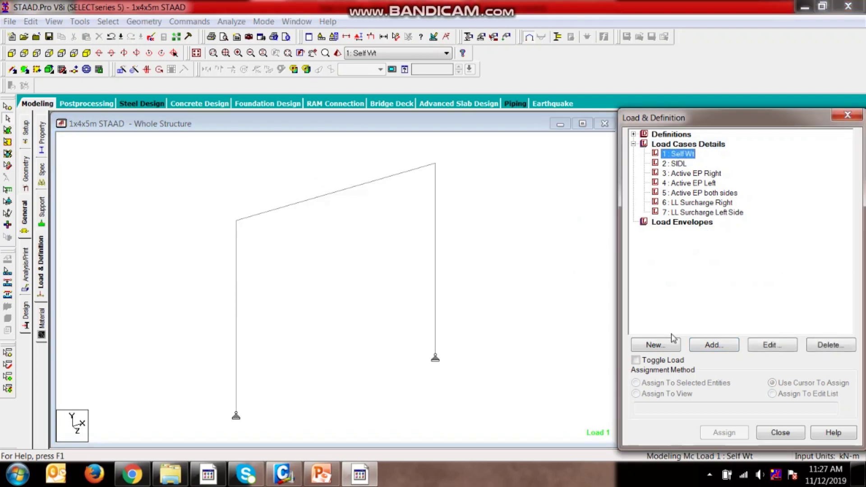
left_click(713, 345)
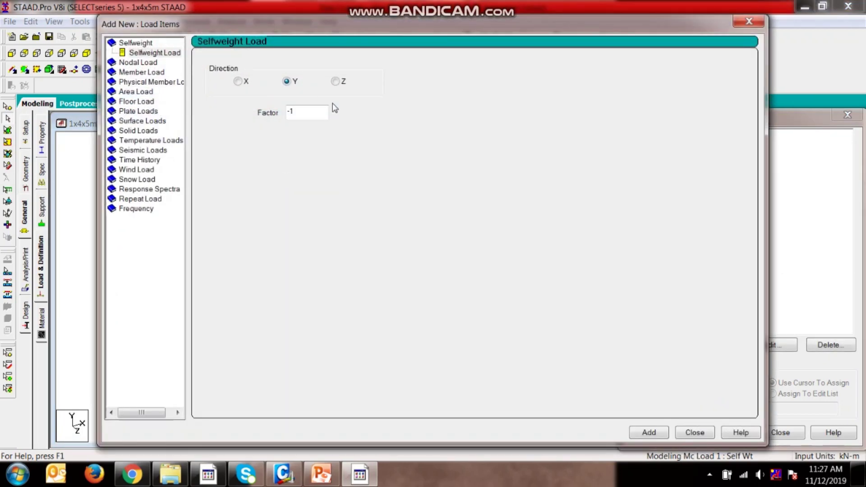
left_click(649, 432)
left_click(695, 432)
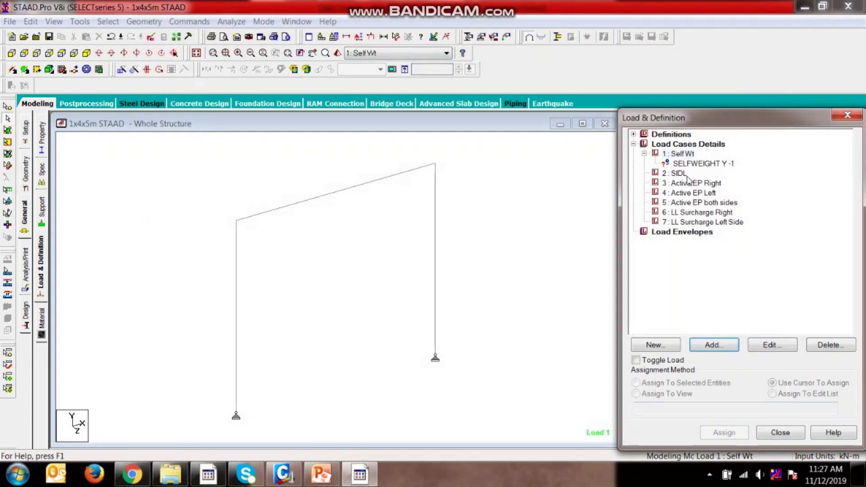
- Add a uniform member force of -2.2 kN/m in the GY direction to the "SIDL" load case
left_click(678, 174)
left_click(721, 346)
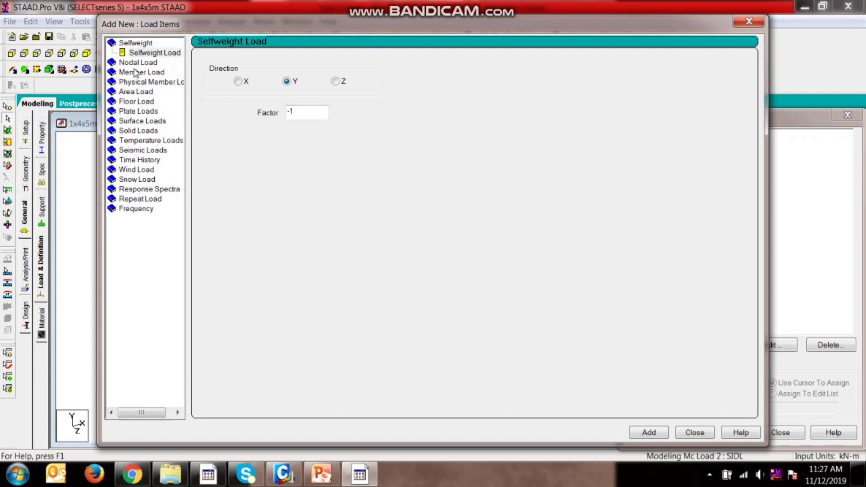
left_click(140, 73)
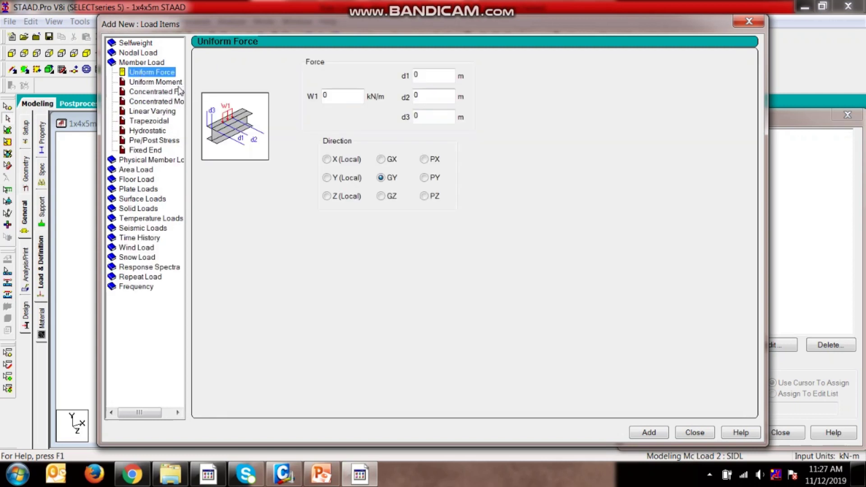
double_click(356, 99)
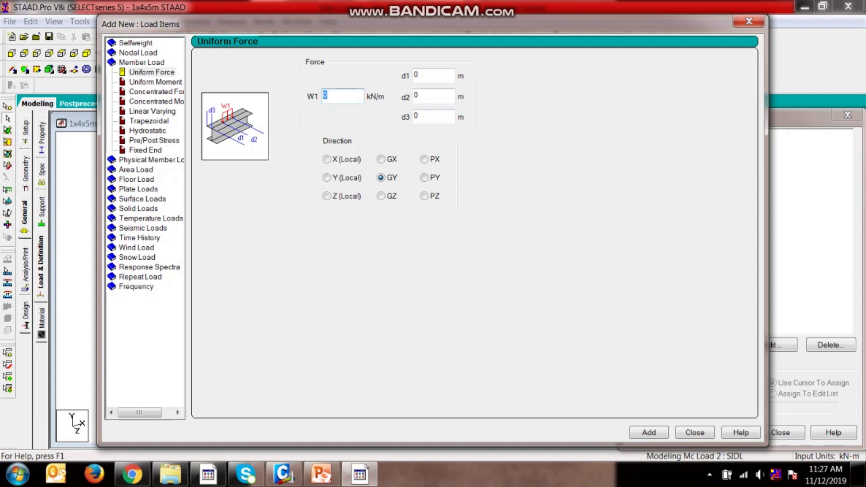
type("2.2")
left_click(651, 432)
left_click(695, 432)
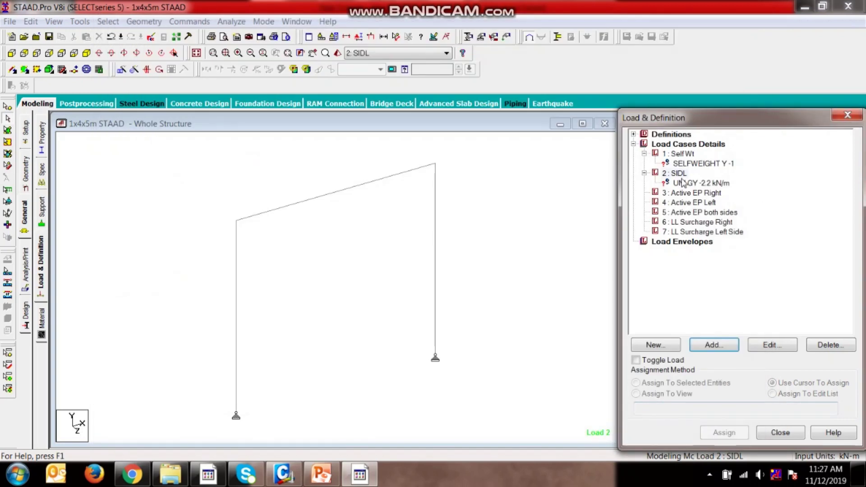
- Assign the selfweight load of the "Self Wt" case to all members in the view
left_click(695, 163)
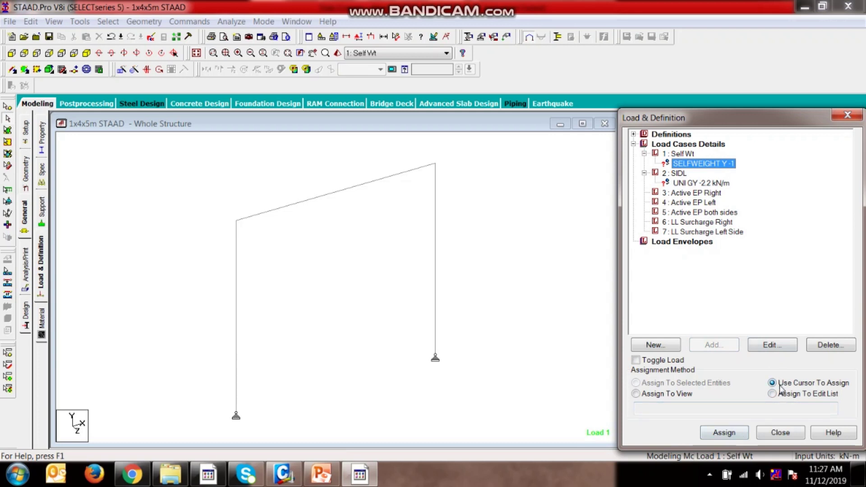
left_click(671, 393)
left_click(725, 432)
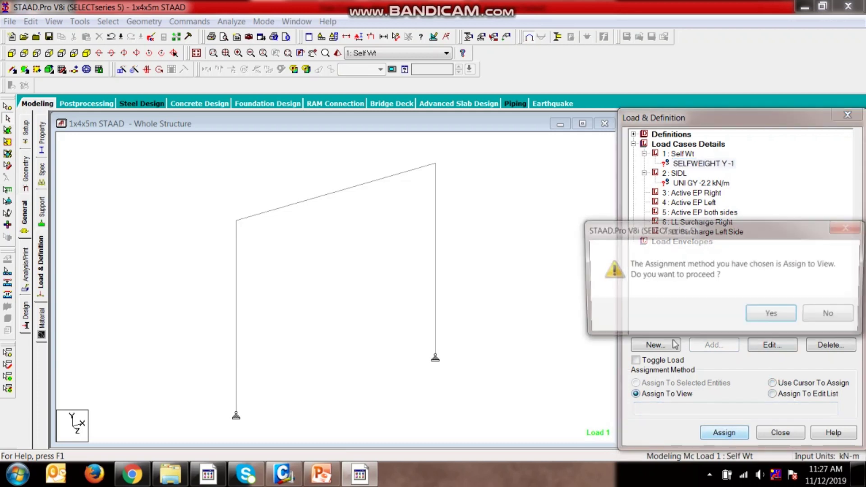
left_click(771, 313)
- Assign the SIDL uniform load to the frame's top beam with the cursor, and make "Active EP Right" the current load case
left_click(695, 183)
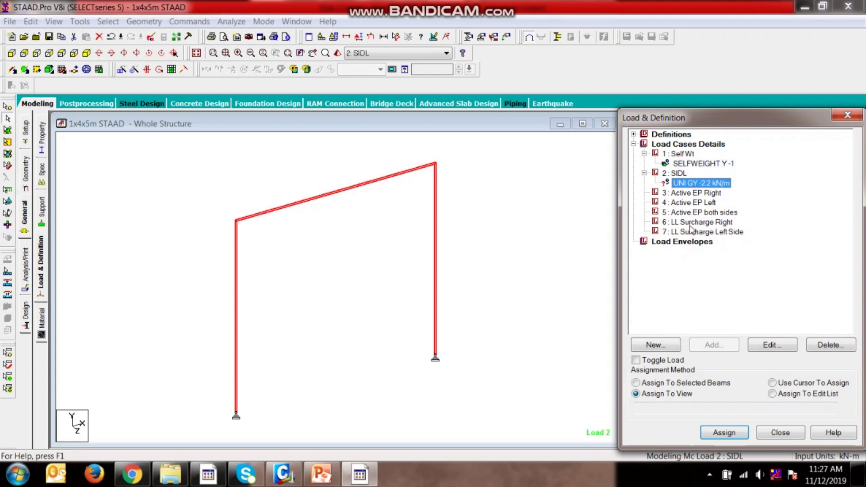
left_click(773, 383)
left_click(724, 433)
left_click(341, 190)
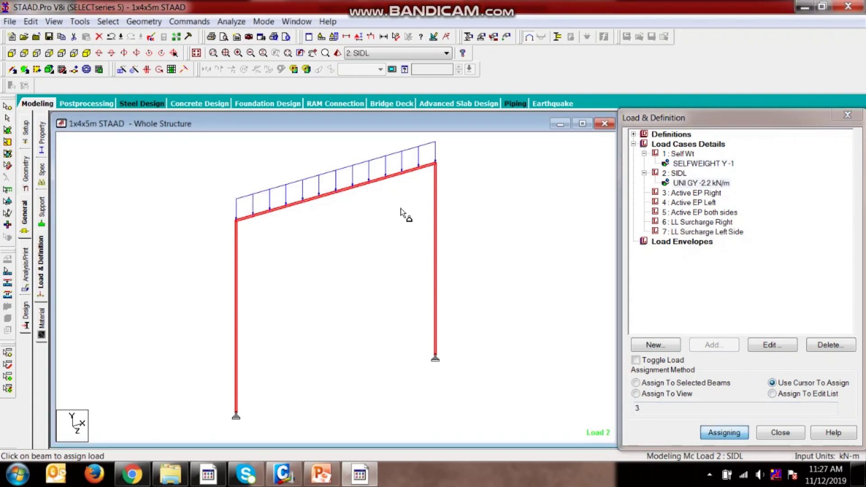
left_click(697, 192)
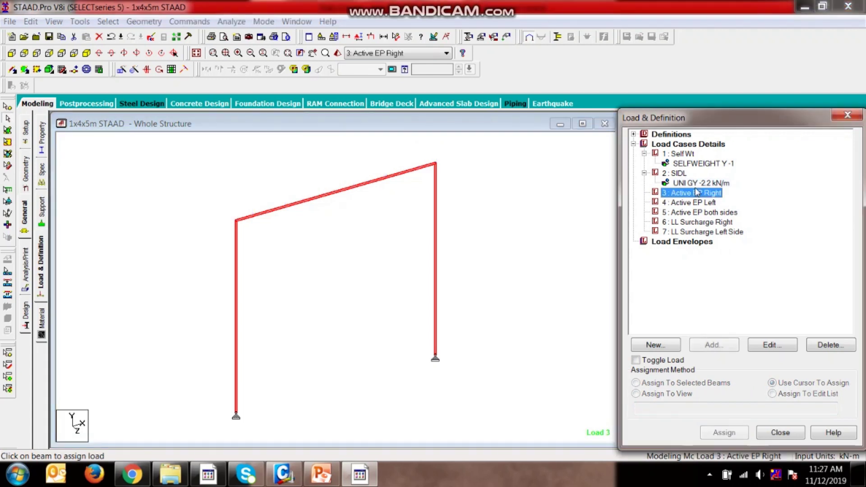
left_click(536, 238)
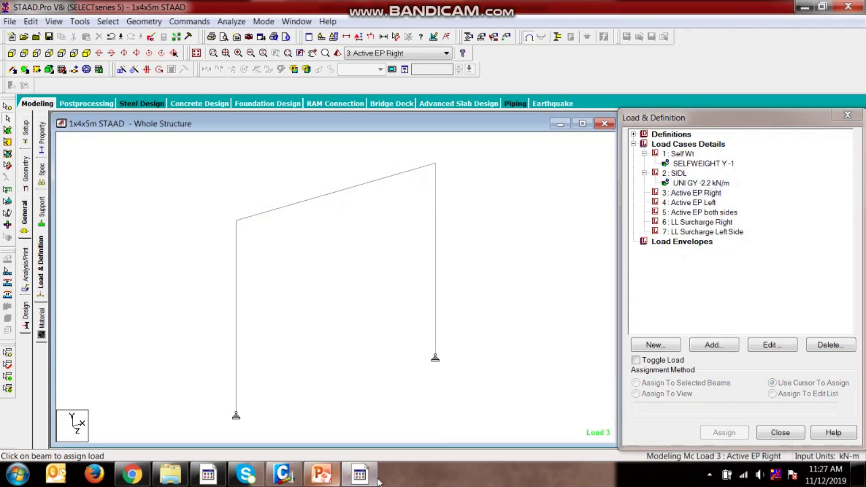
- Switch to the PowerPoint presentation and show the "Earth Pressure Calculation" slide as a slide show
left_click(323, 476)
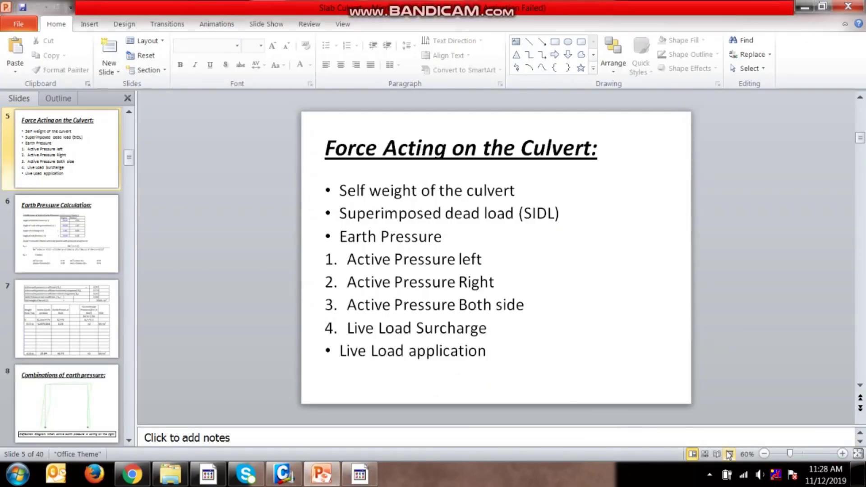
left_click(729, 470)
left_click(469, 221)
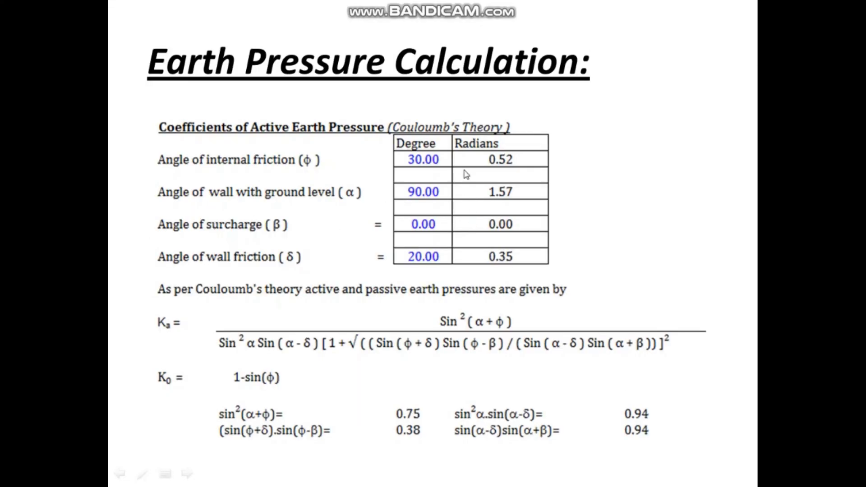